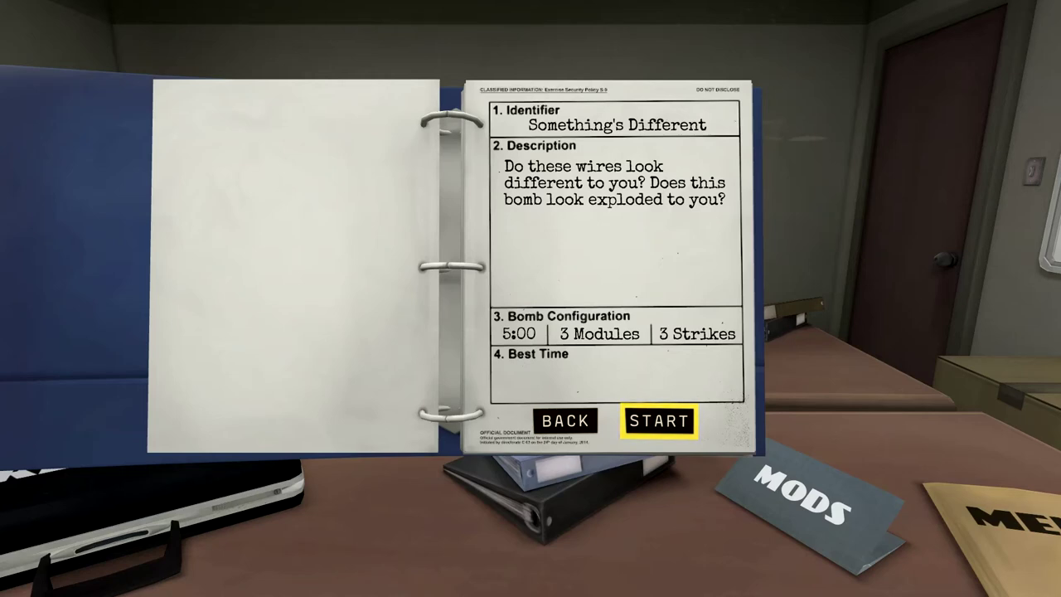
Start the Something's Different mission from the binder page
click(660, 421)
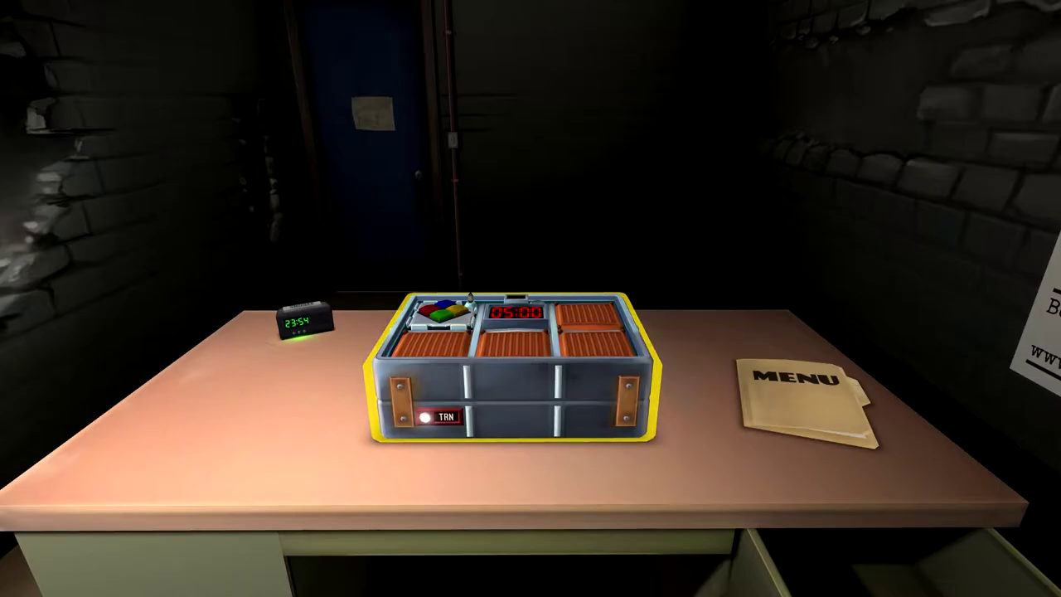
Lift the bomb, rotate it to inspect each side, and zoom in on the wire module
click(444, 315)
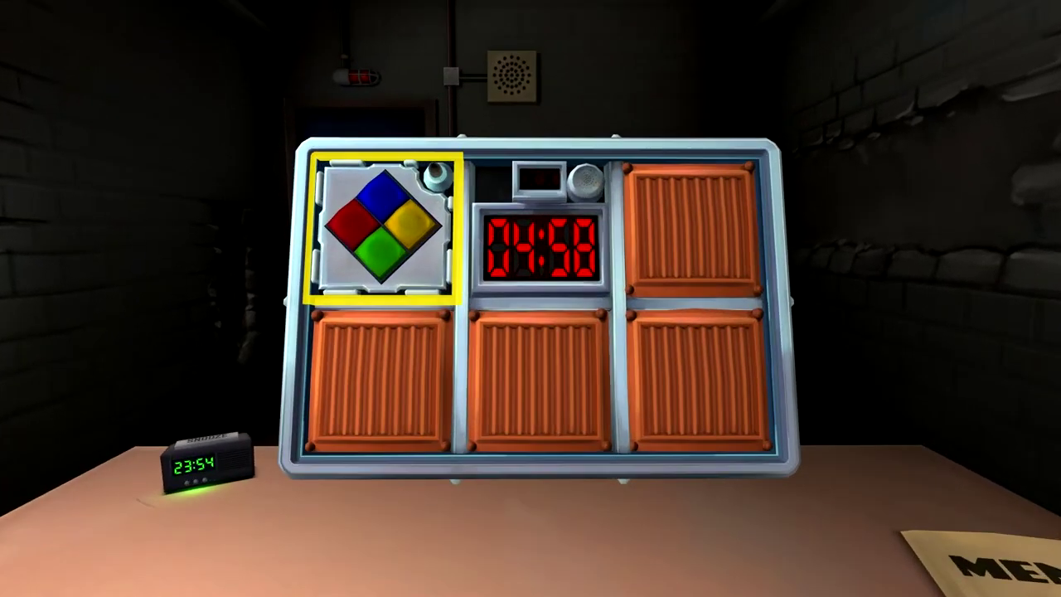
drag(381, 233, 249, 232)
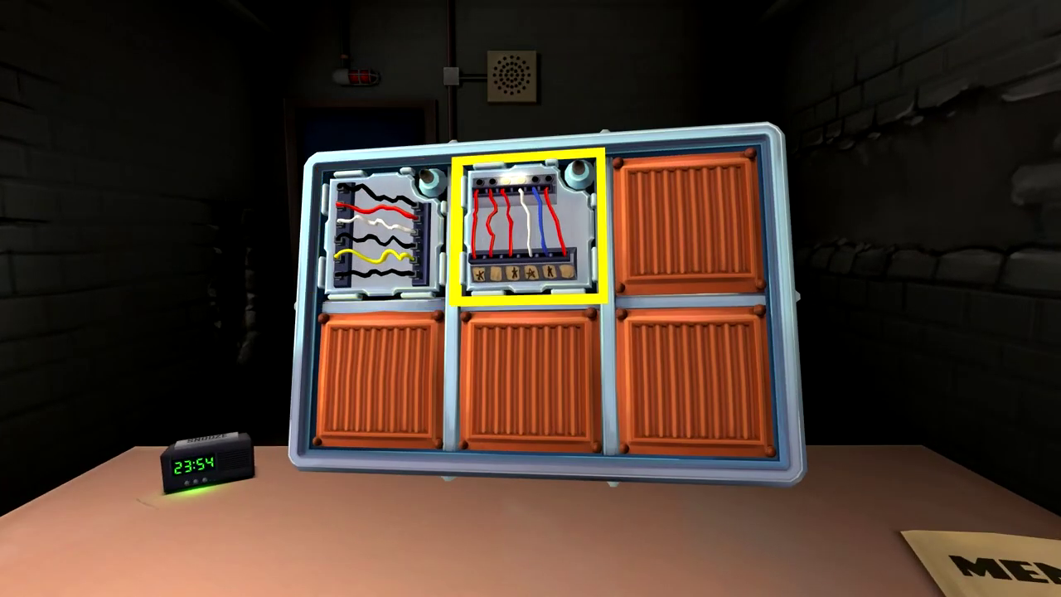
drag(531, 299, 248, 299)
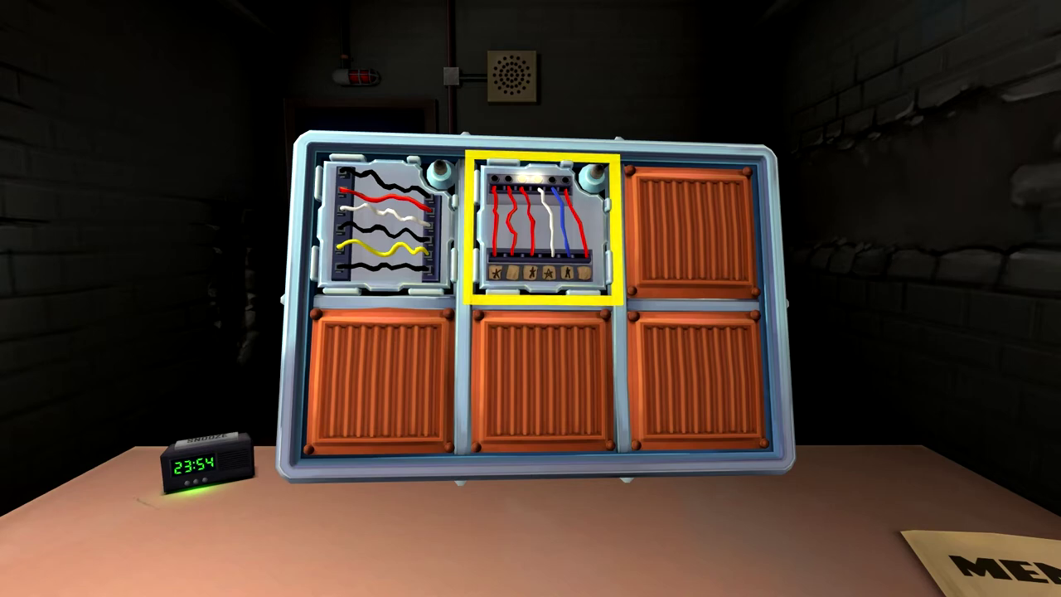
click(543, 226)
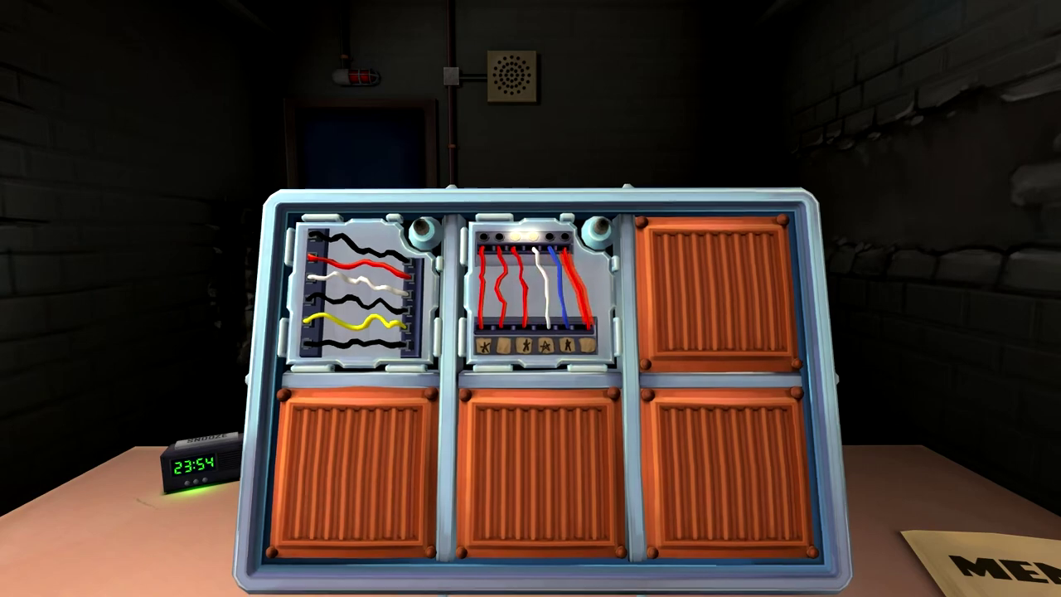
key(d)
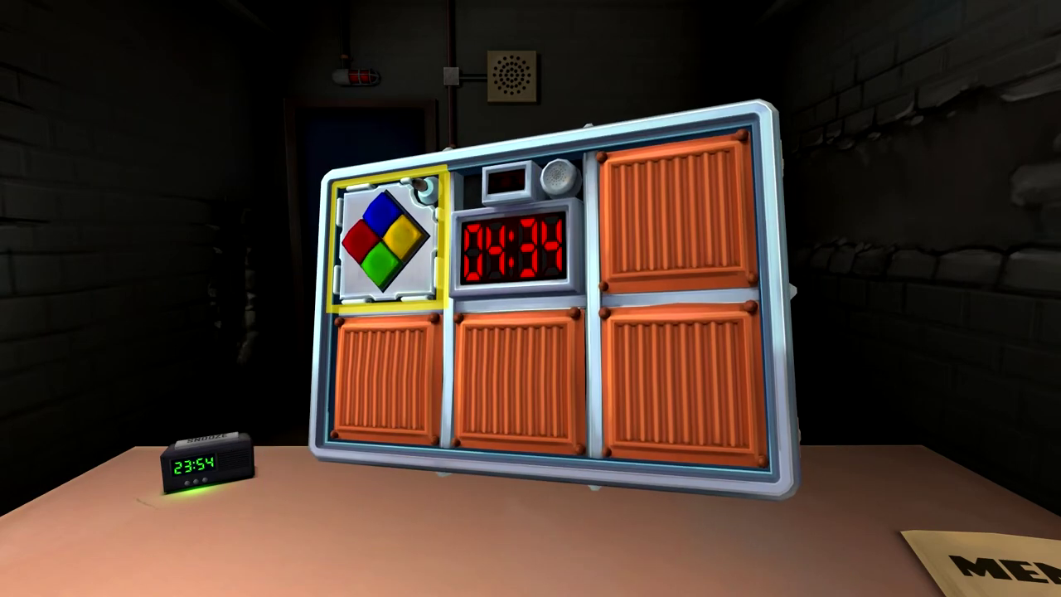
key(a)
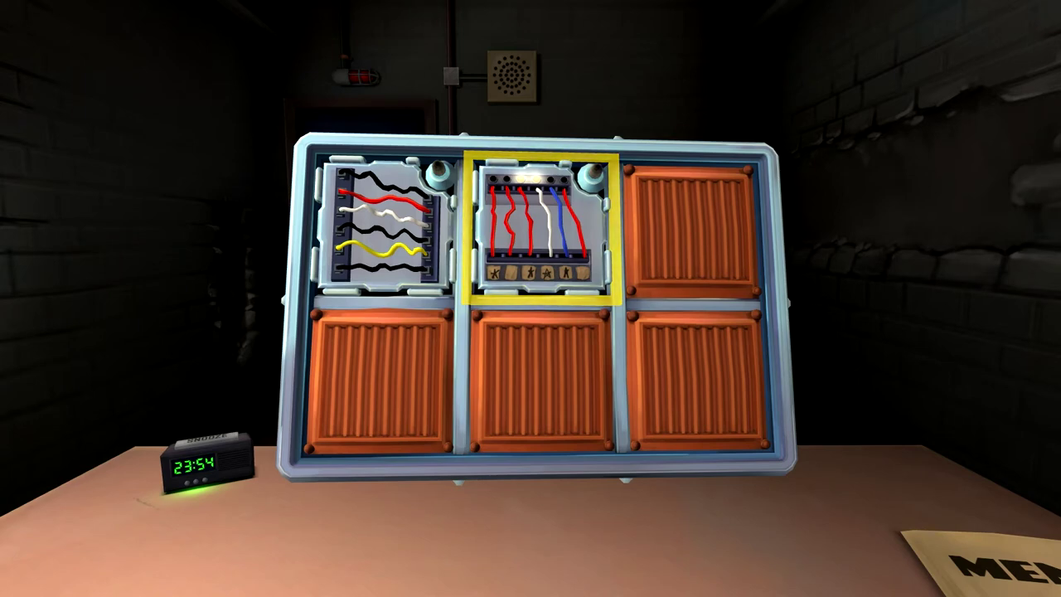
click(540, 225)
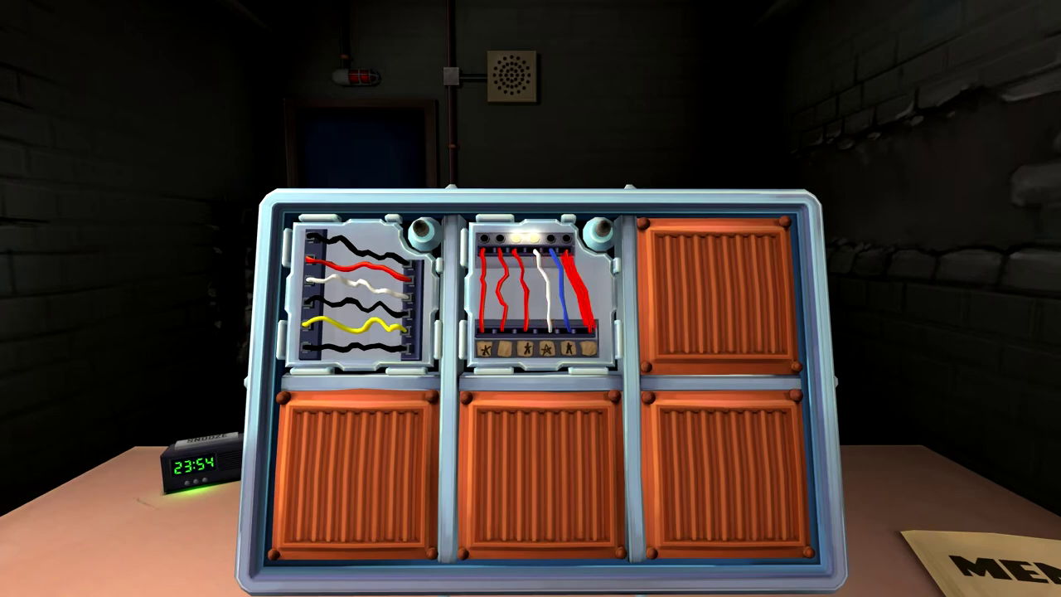
drag(572, 261, 746, 261)
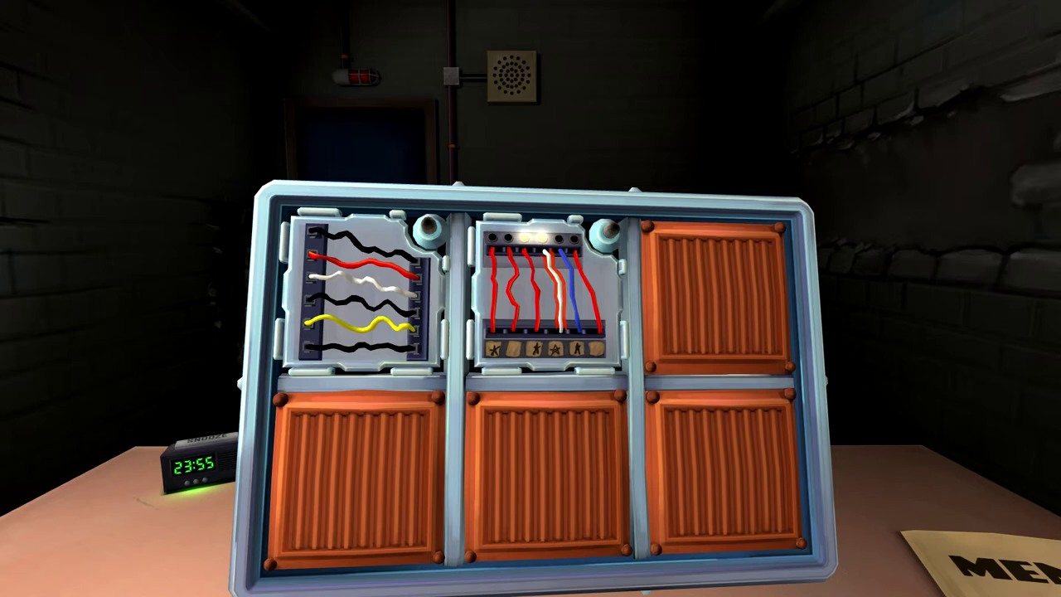
click(552, 291)
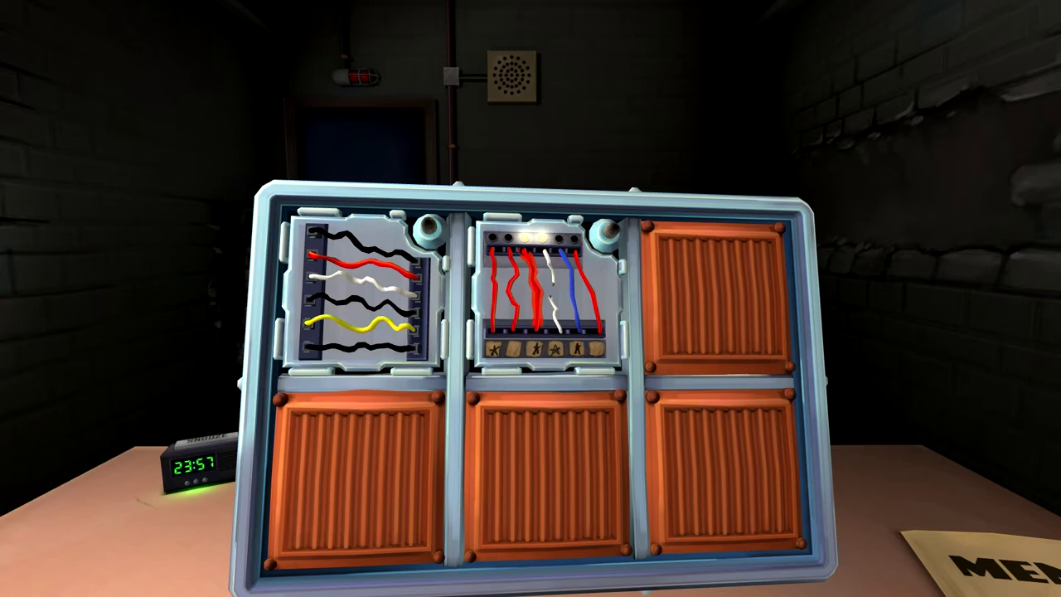
Cut the red-and-white wire in the complicated wires module
click(511, 294)
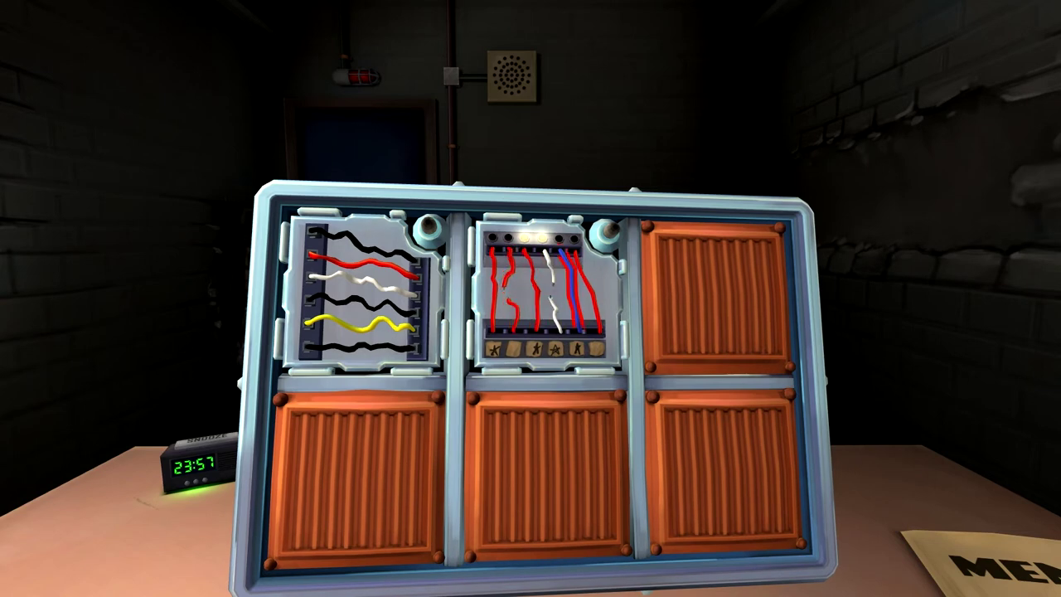
Cut another wire plus the leftmost and rightmost red wires, then zoom out to the whole bomb
click(573, 290)
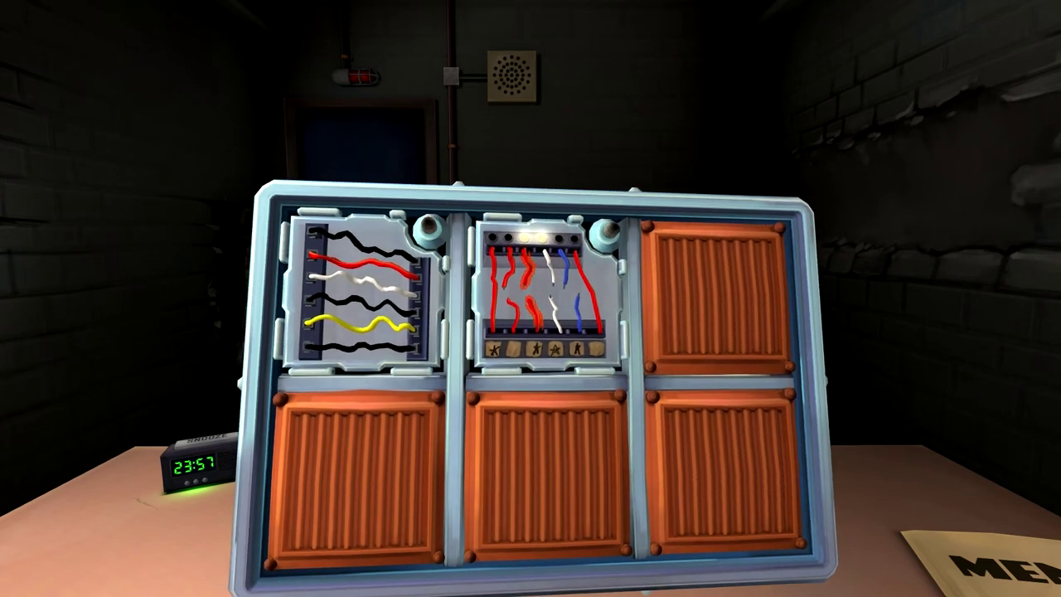
click(499, 286)
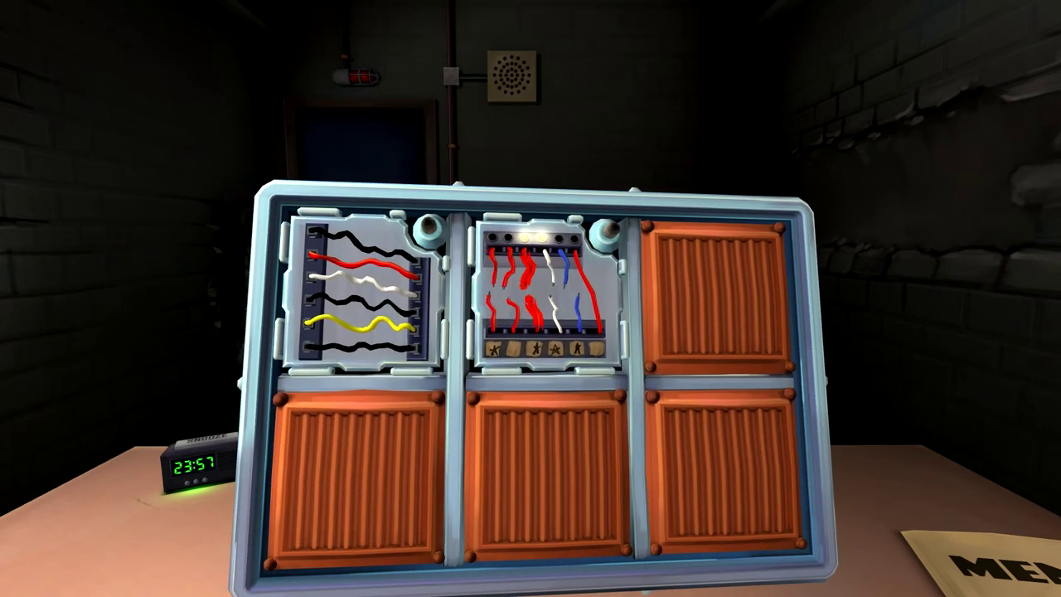
click(590, 286)
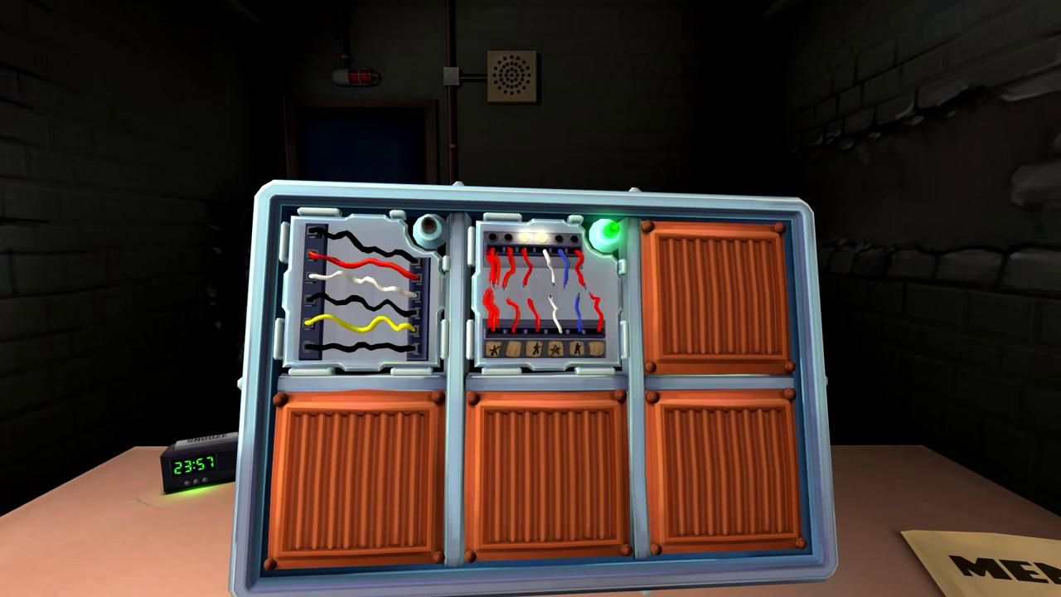
right_click(543, 278)
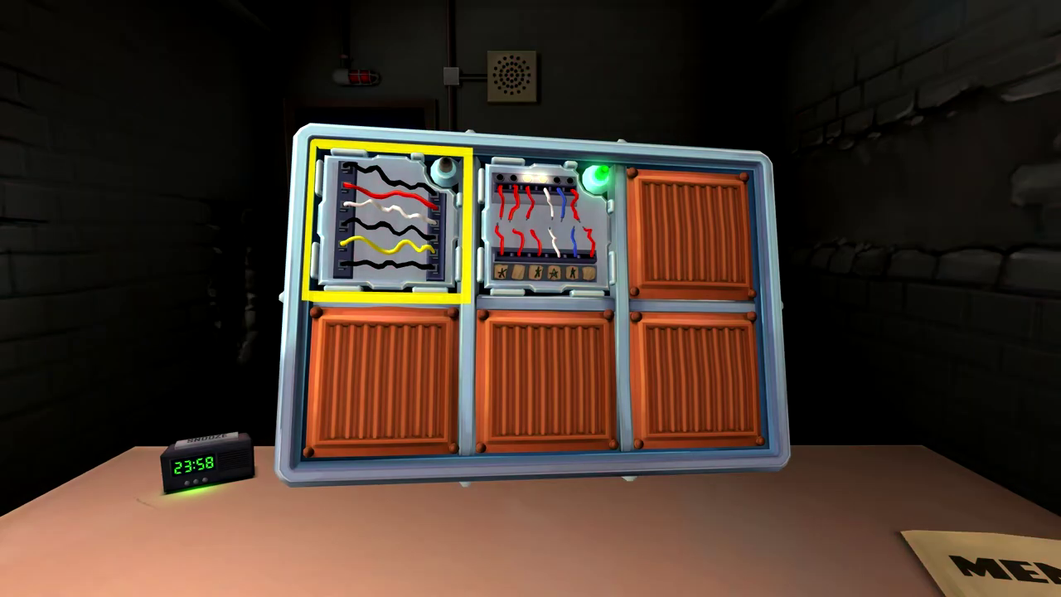
click(390, 220)
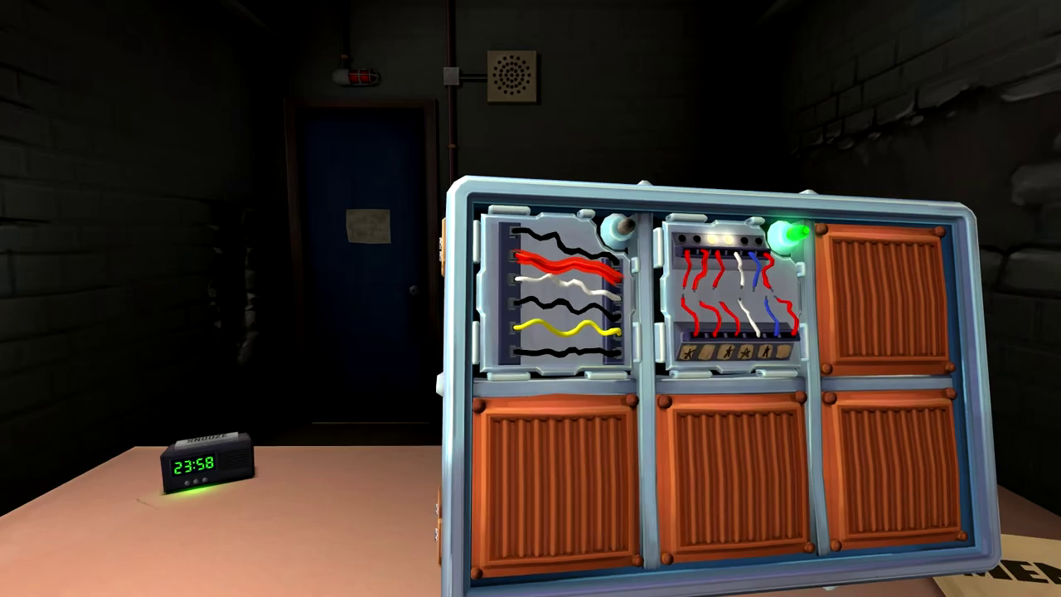
mouse_move(530, 298)
mouse_down()
mouse_move(332, 299)
mouse_move(531, 299)
mouse_up()
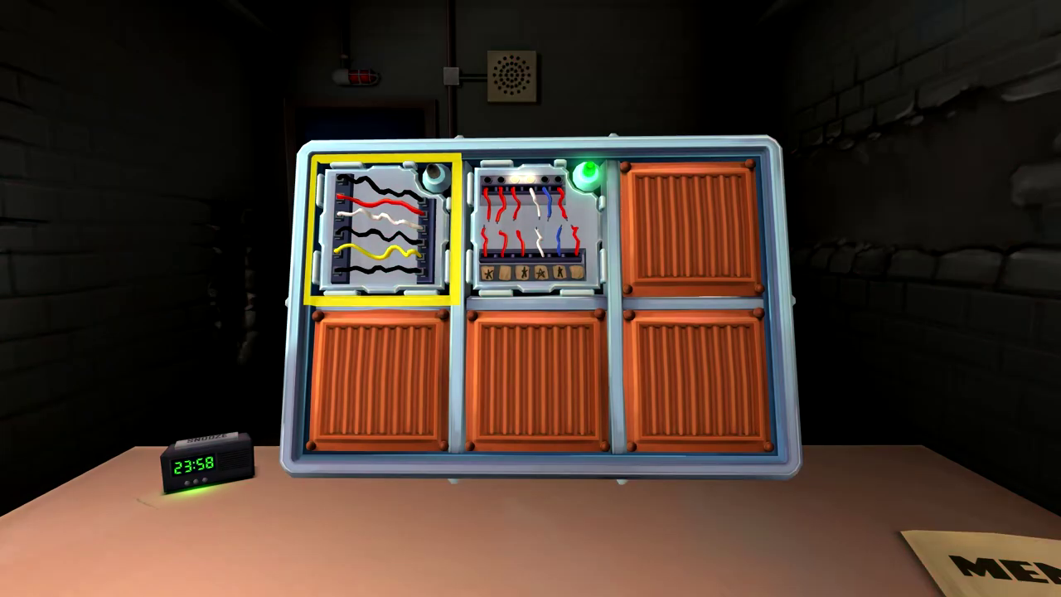
Cut the solving wire on the simple wires module, then pick up the next bomb
click(382, 228)
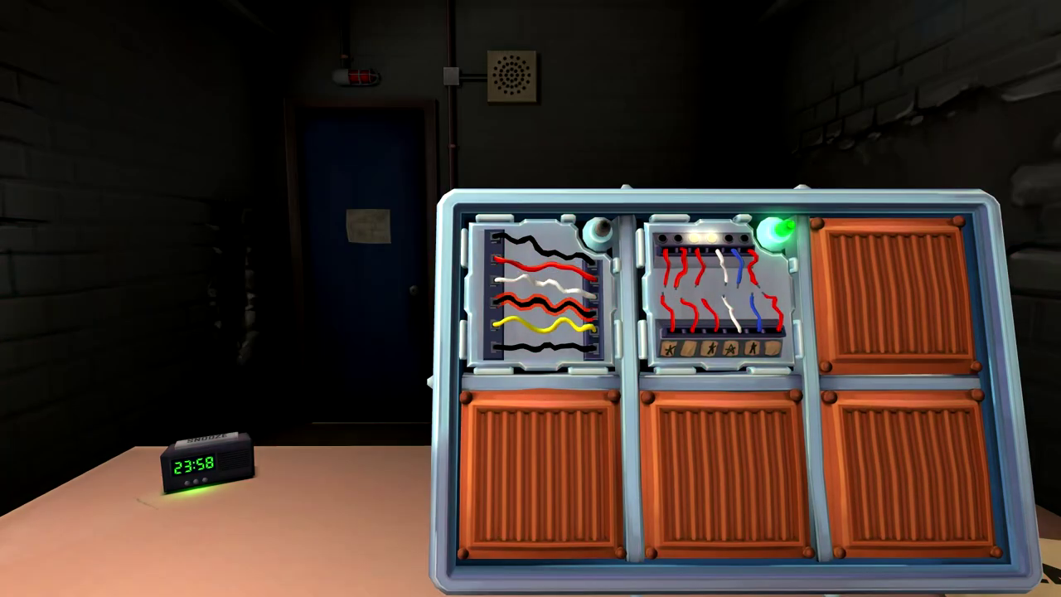
click(547, 283)
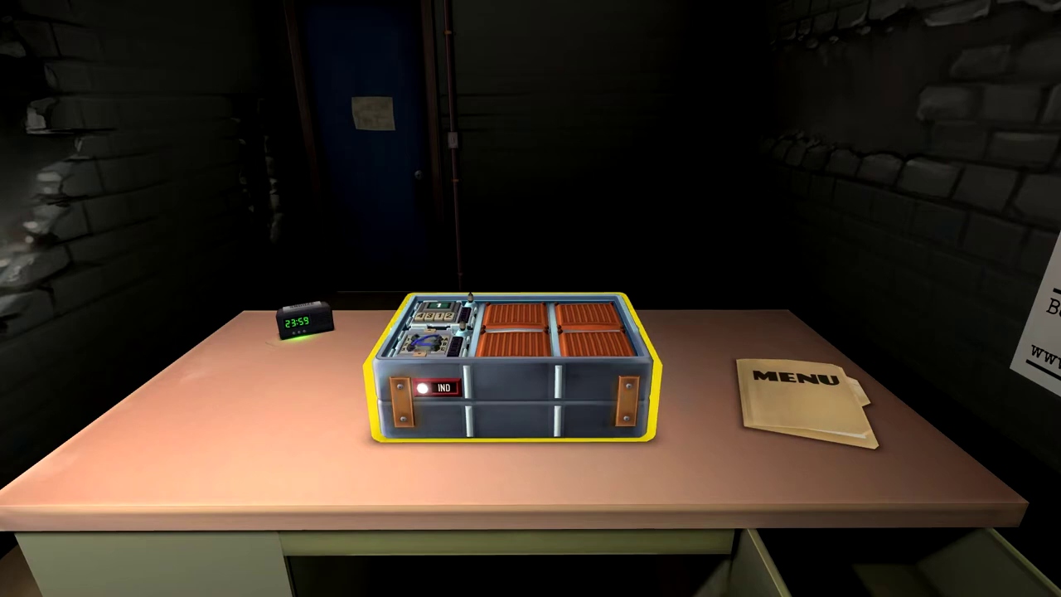
click(436, 328)
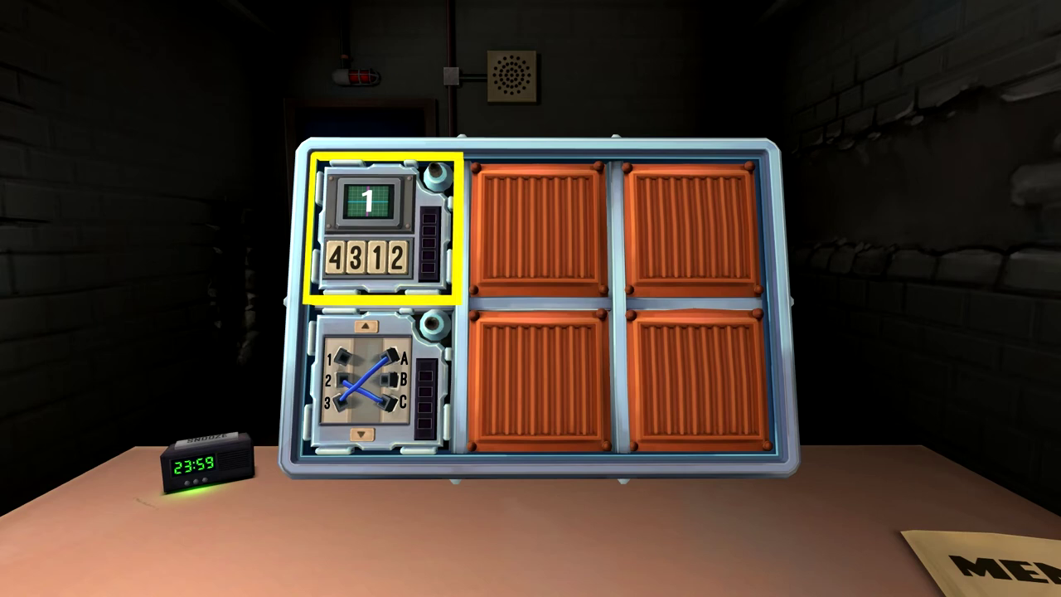
key(Left)
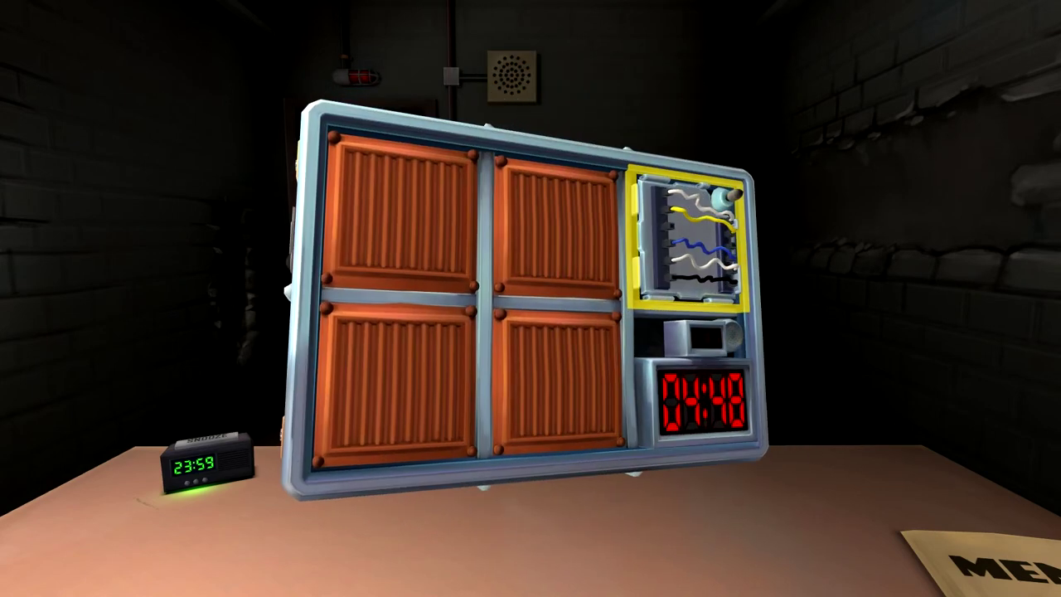
key(Up)
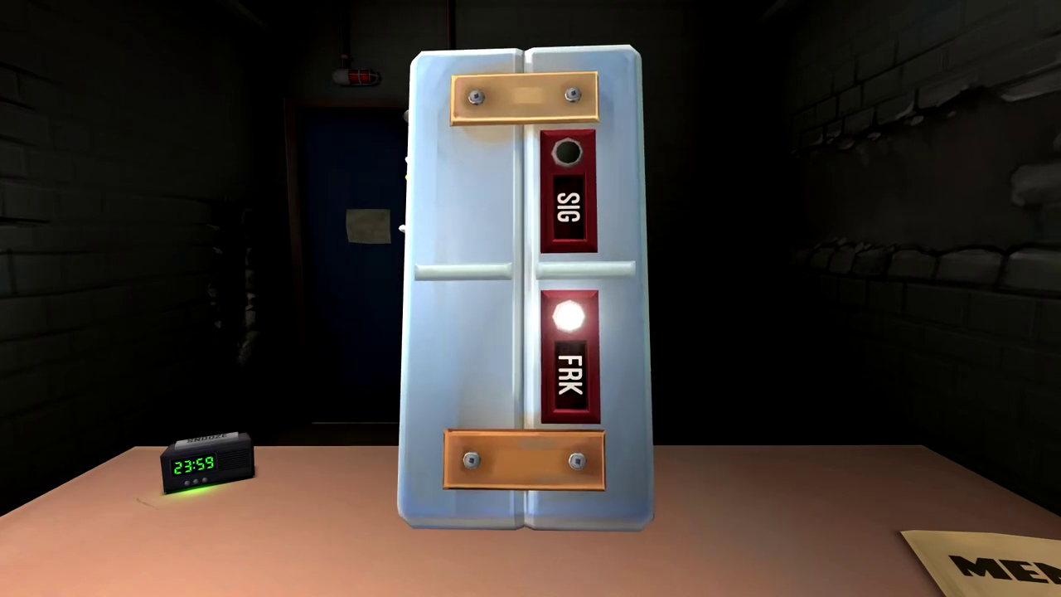
key(Left)
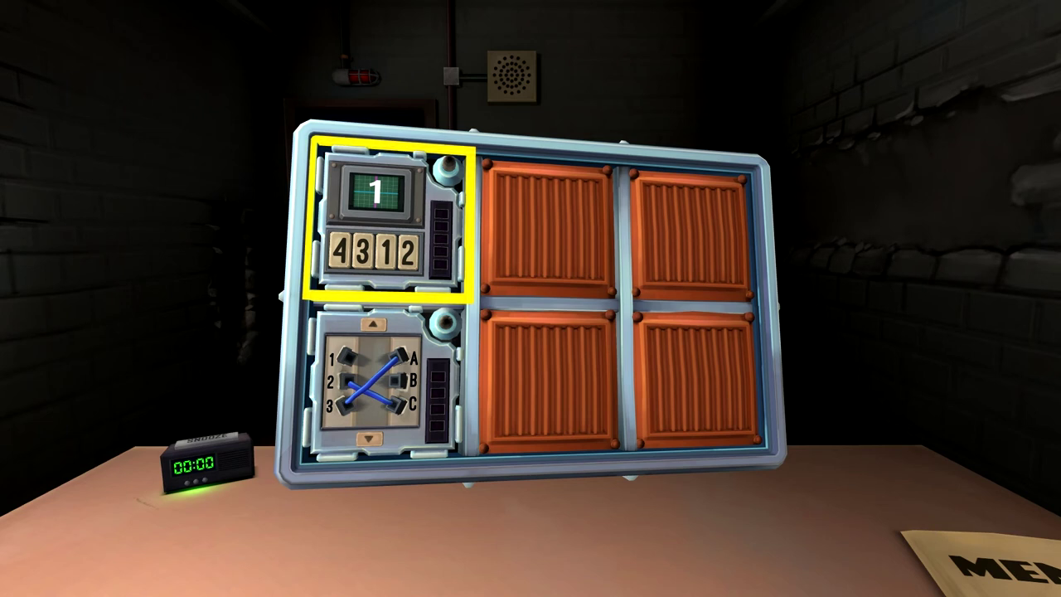
Focus the wire sequence module and cut the 2–C and 3–A wires
key(Down)
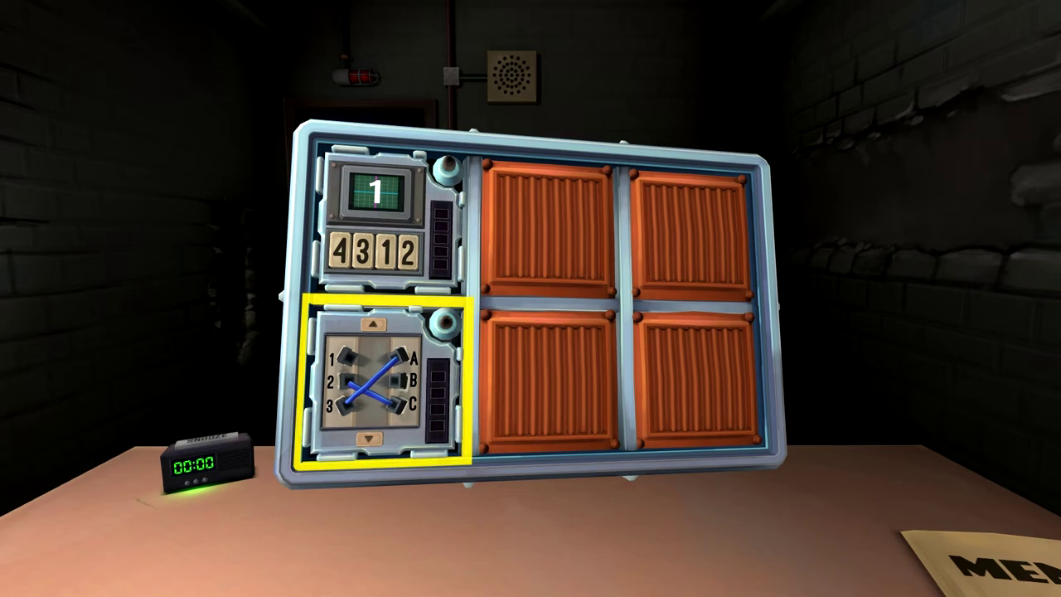
key(Return)
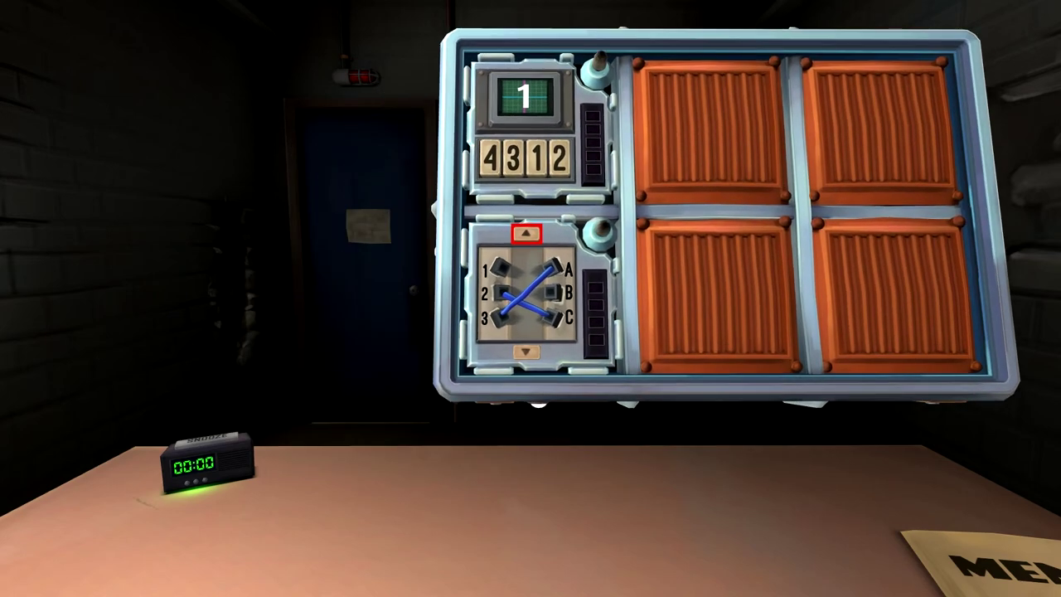
key(Down)
key(Down)
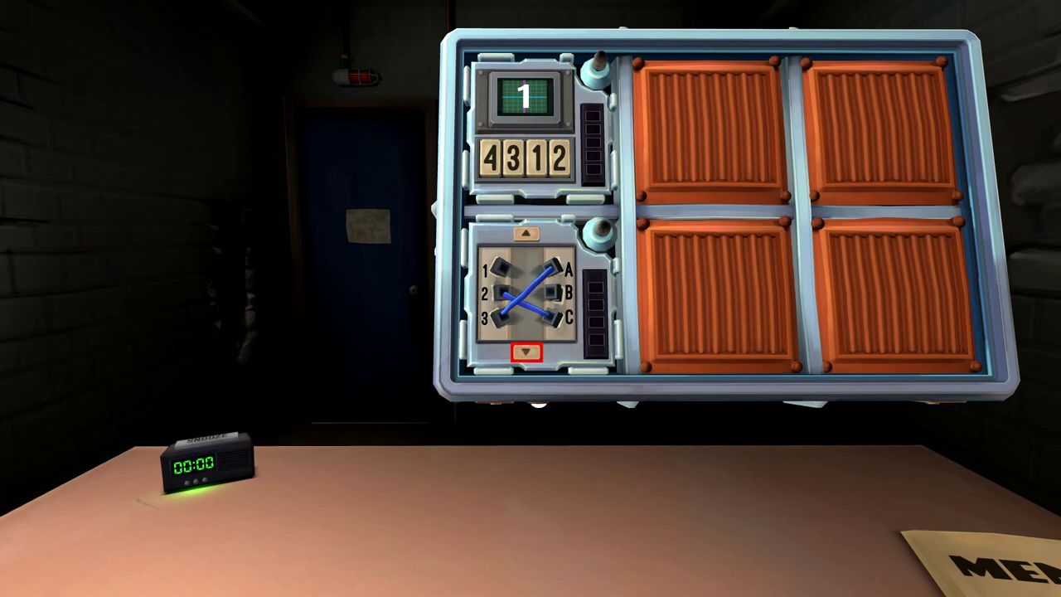
key(Up)
key(Up)
key(Up)
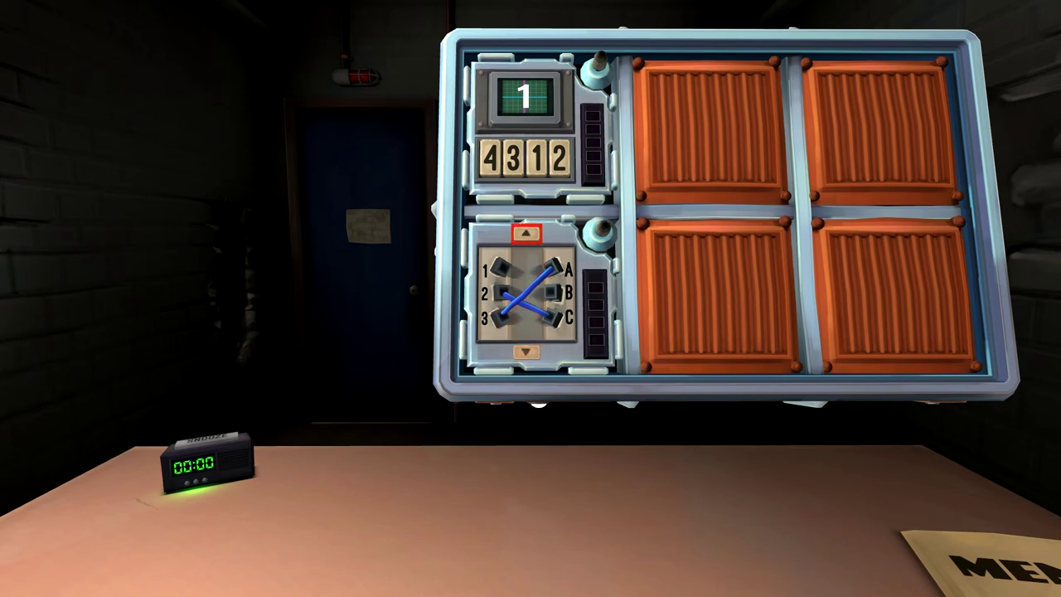
key(Down)
click(524, 302)
click(503, 319)
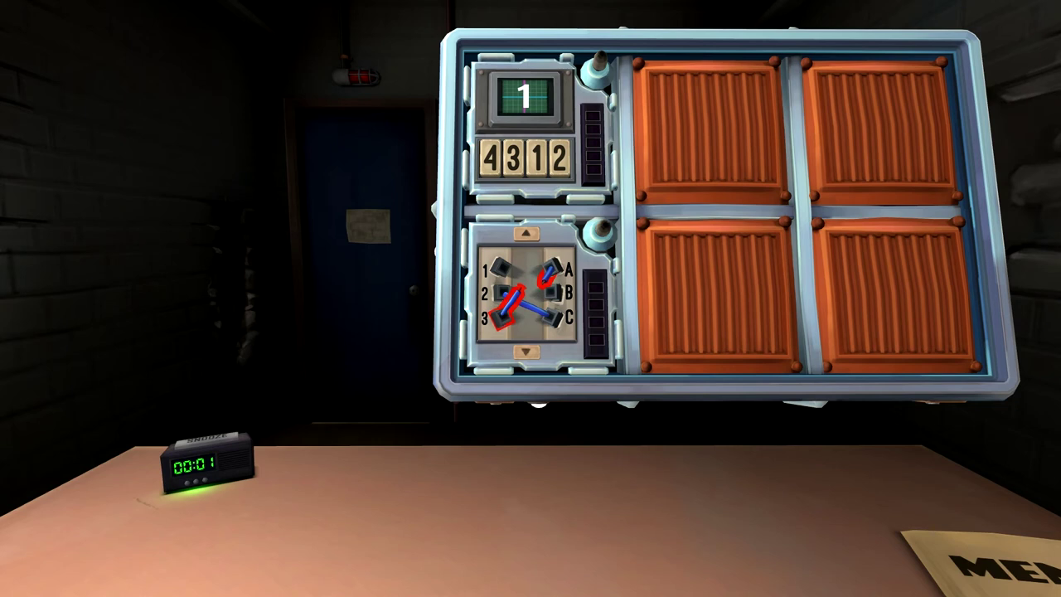
Advance the wire sequence module to its 4–6 wire panel
click(526, 352)
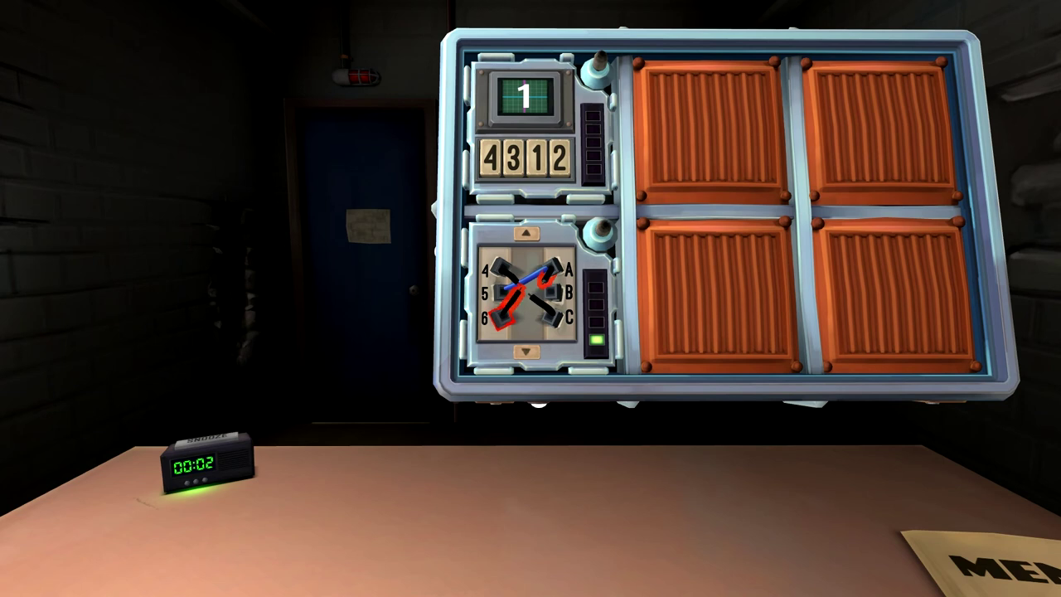
Show the 7–9 panel, then cut the 9–C and 8–B wires
click(526, 352)
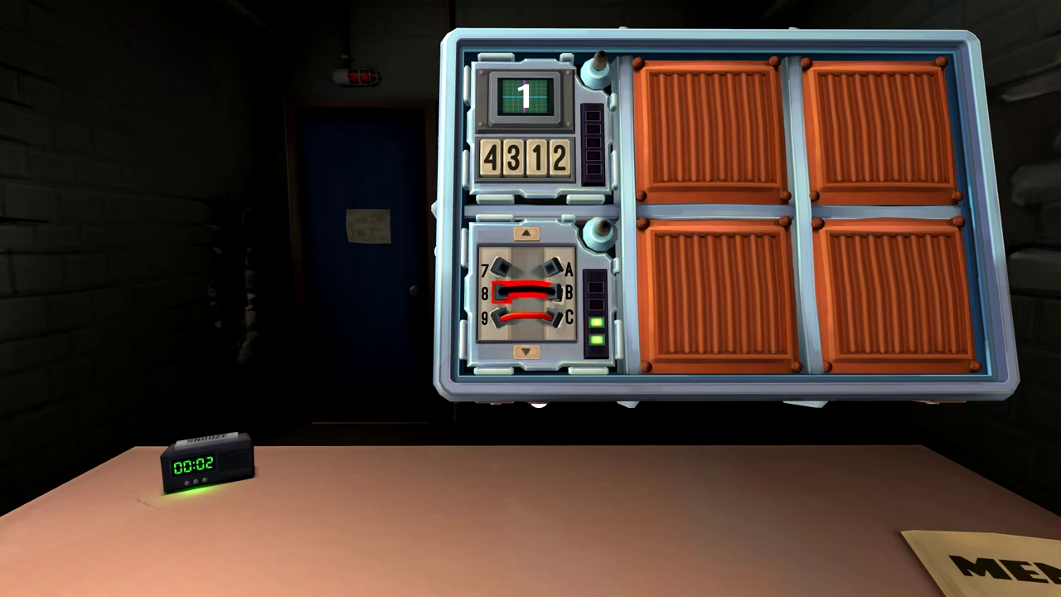
click(525, 316)
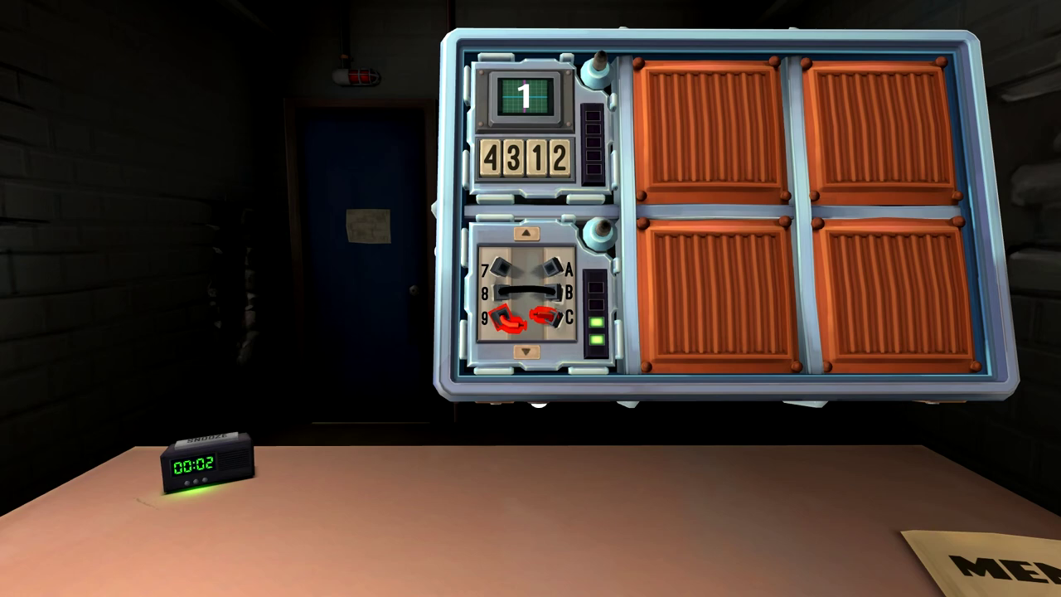
click(530, 291)
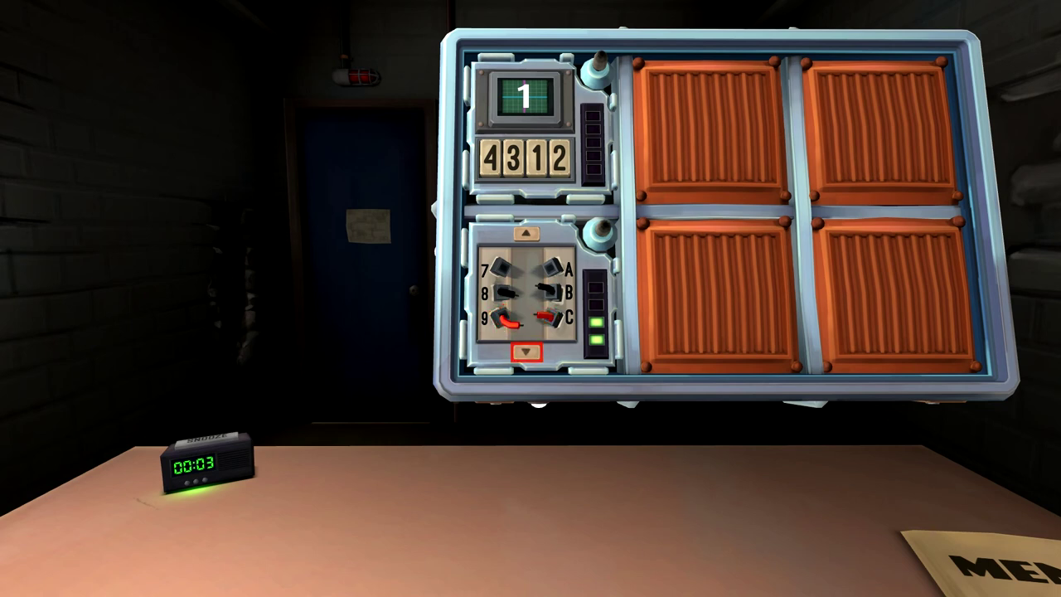
Show the 10–12 panel, cut the 10–A and 12–A wires, and zoom out
click(526, 352)
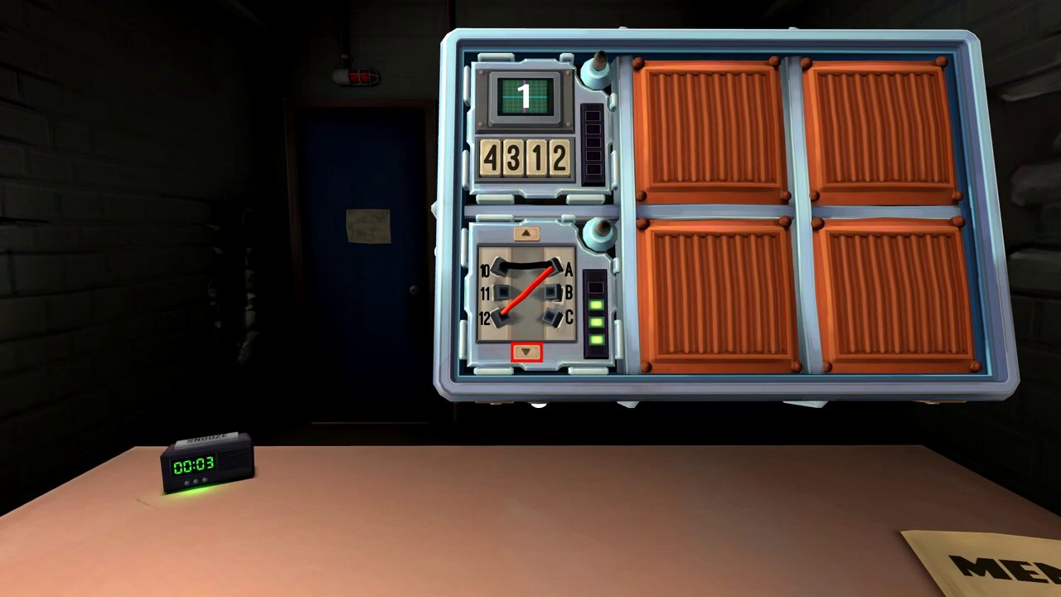
click(522, 265)
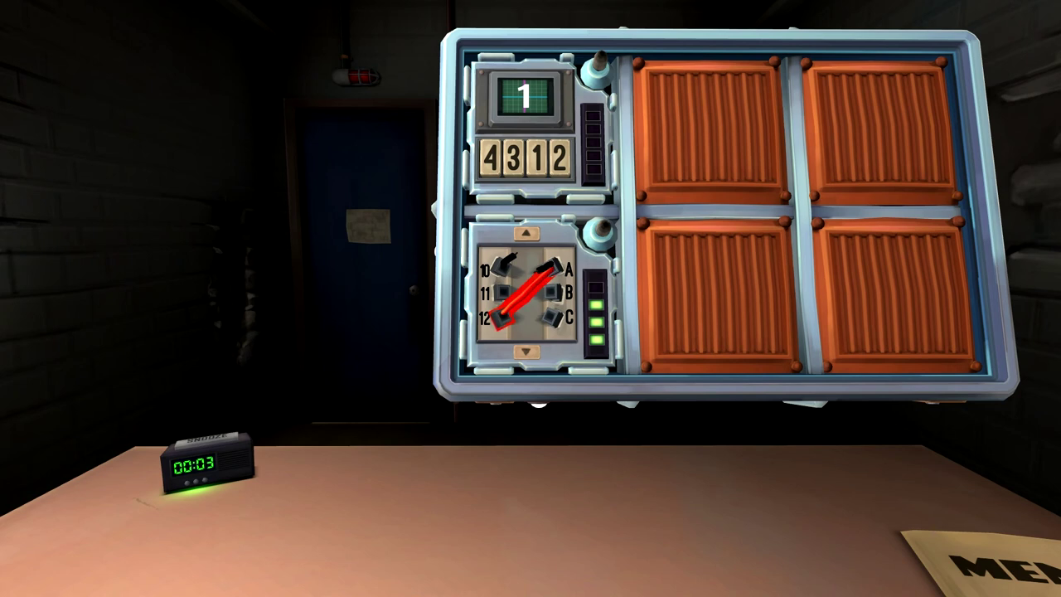
click(524, 294)
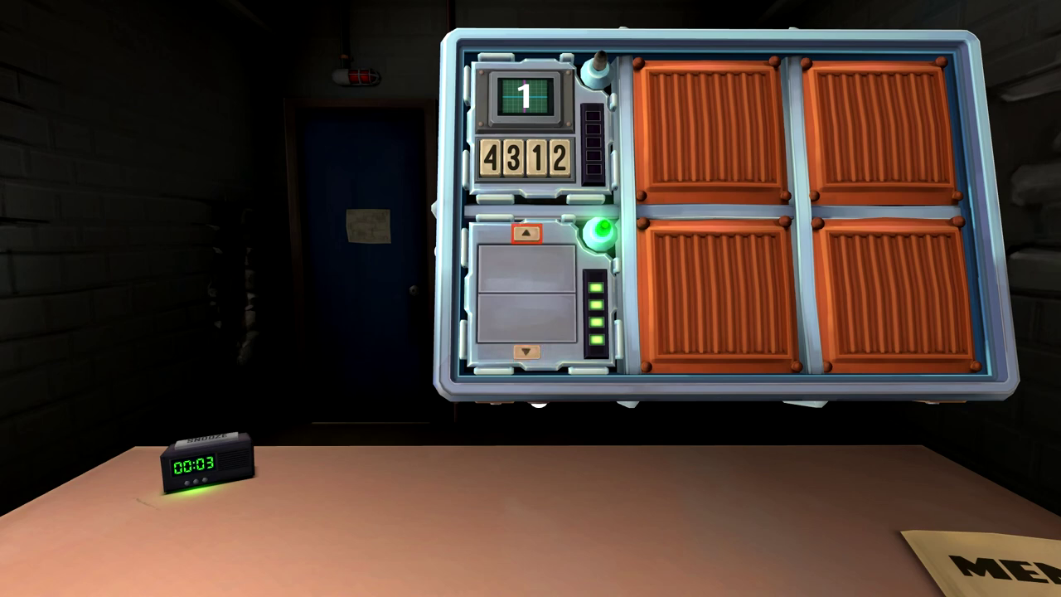
right_click(527, 233)
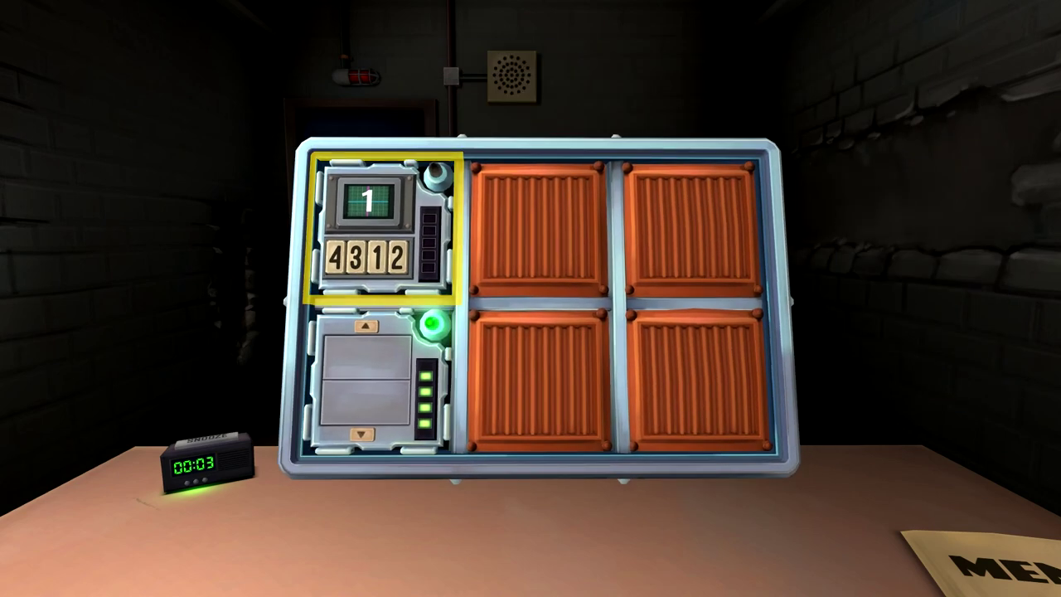
Zoom into the memory module and answer its first stages, pressing 1 repeatedly
click(385, 226)
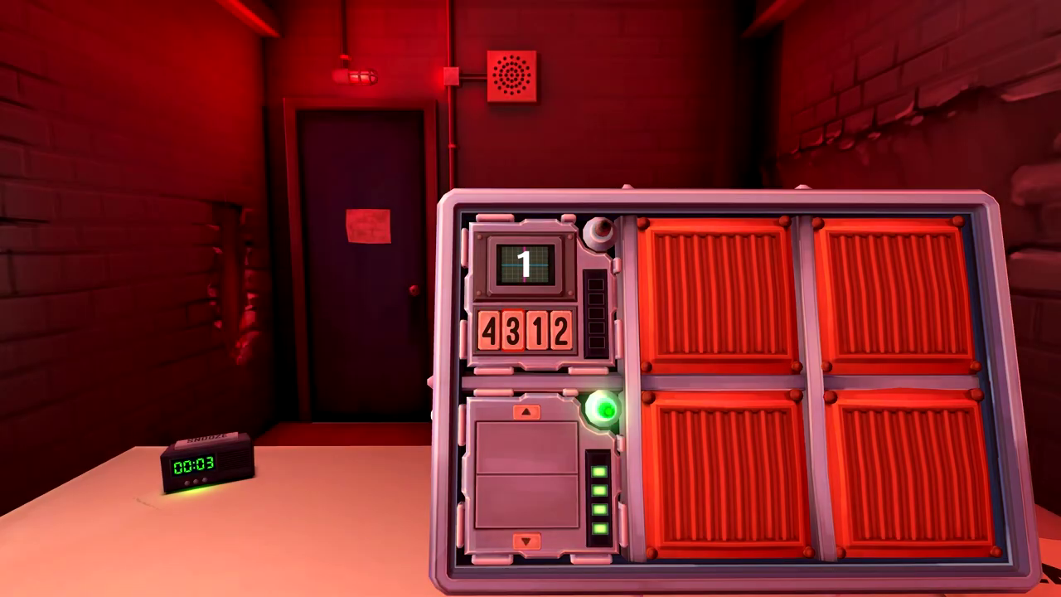
click(513, 330)
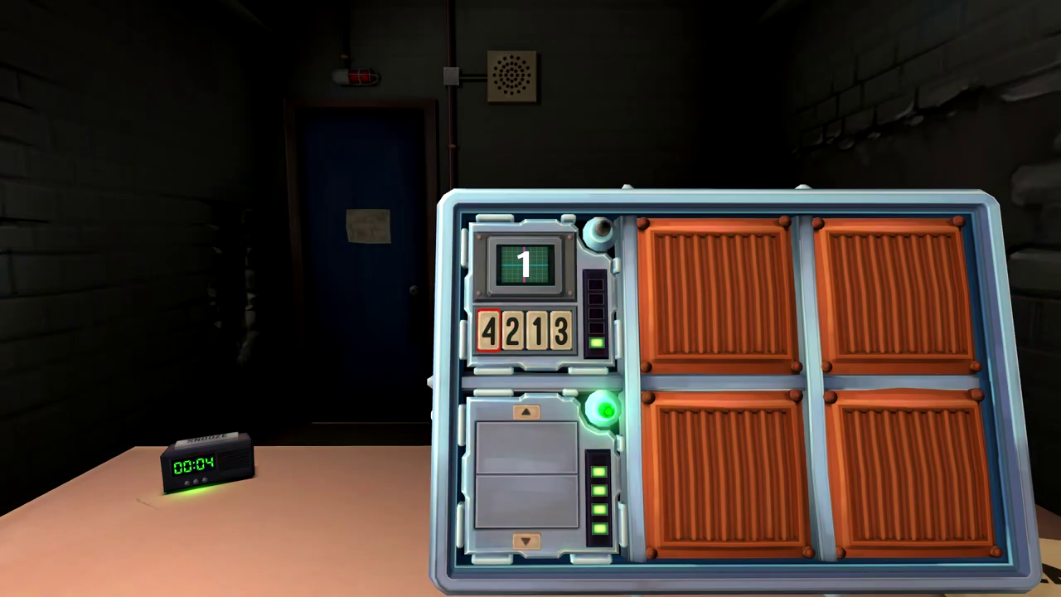
click(489, 330)
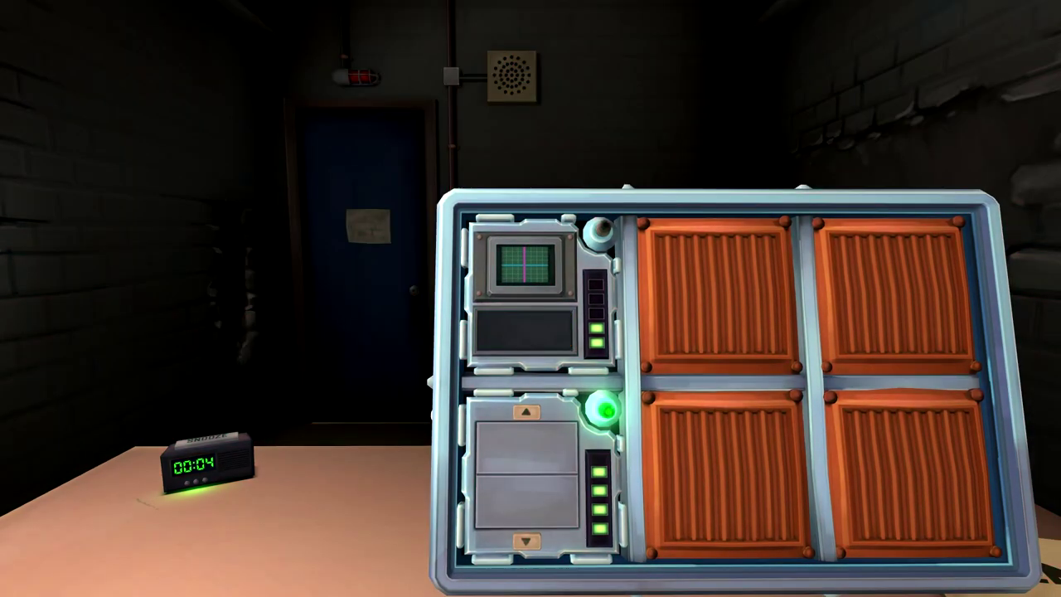
click(515, 330)
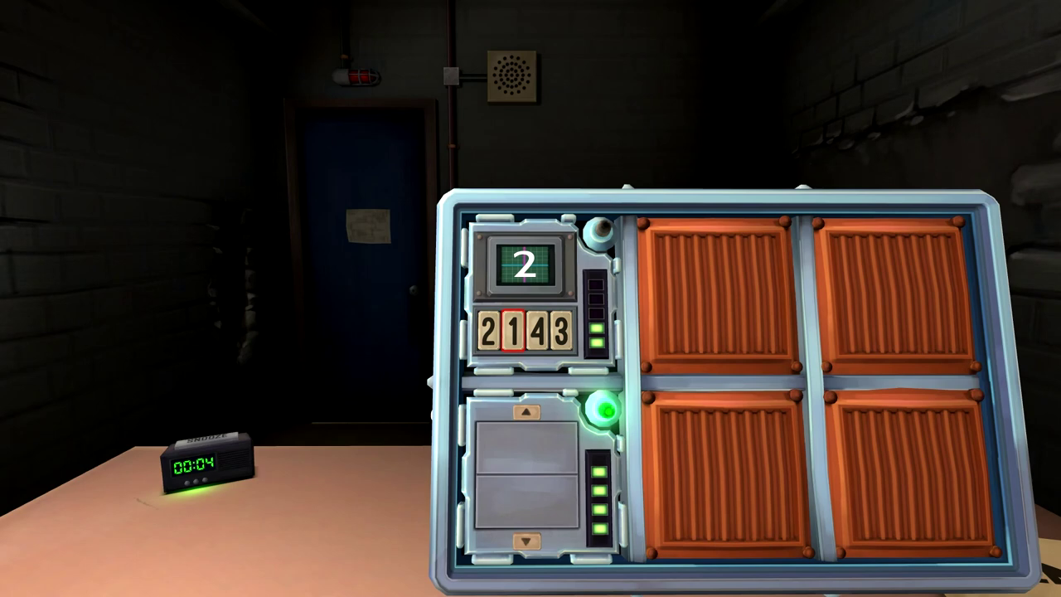
click(515, 330)
click(515, 330)
click(515, 330)
Press the 3, 1 and 2 buttons for the memory module's later stages
click(561, 330)
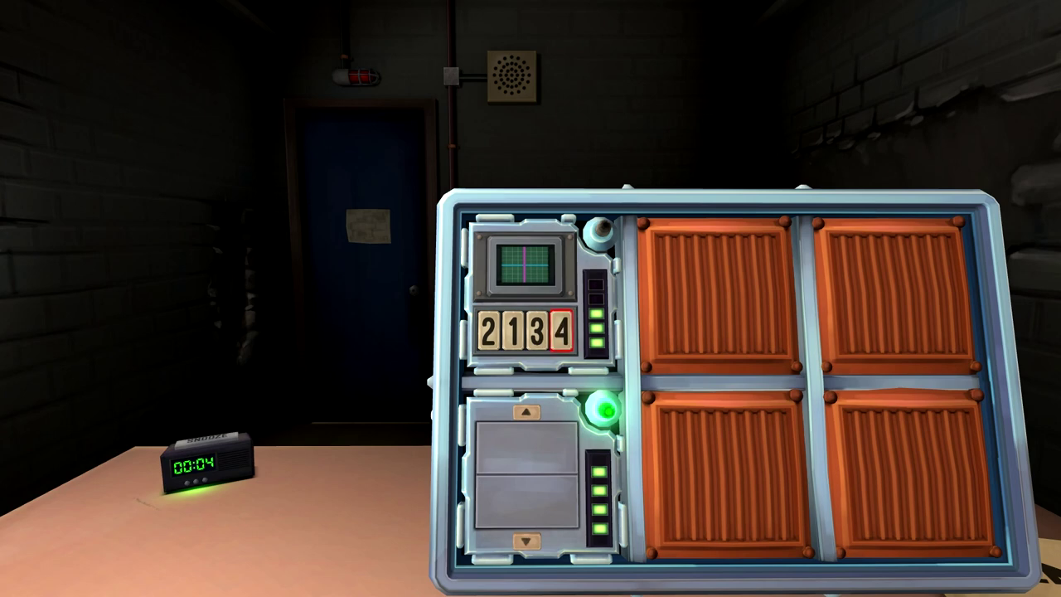
click(538, 330)
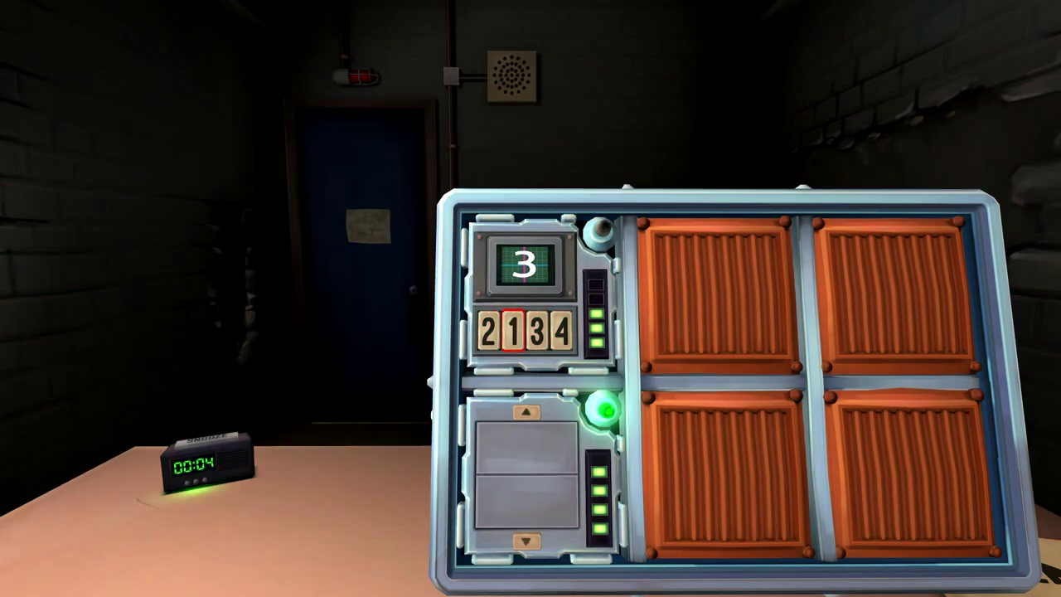
click(513, 330)
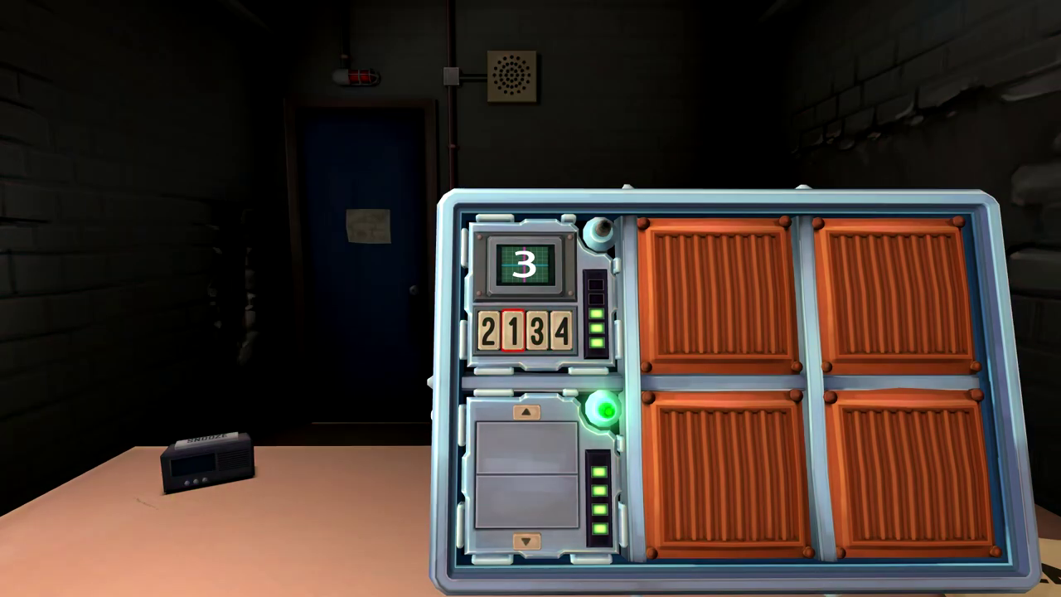
click(513, 330)
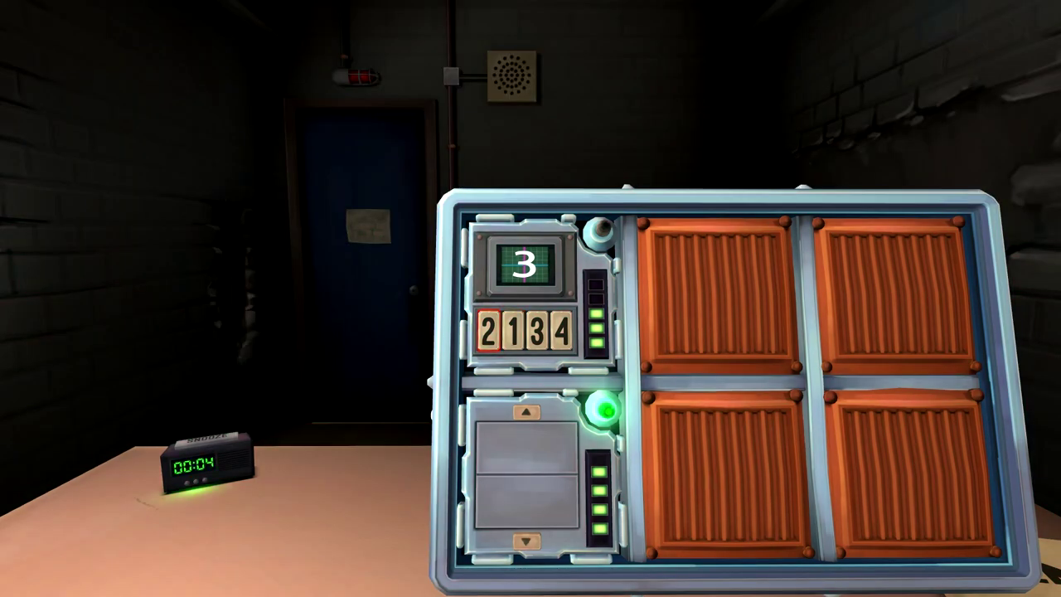
click(489, 330)
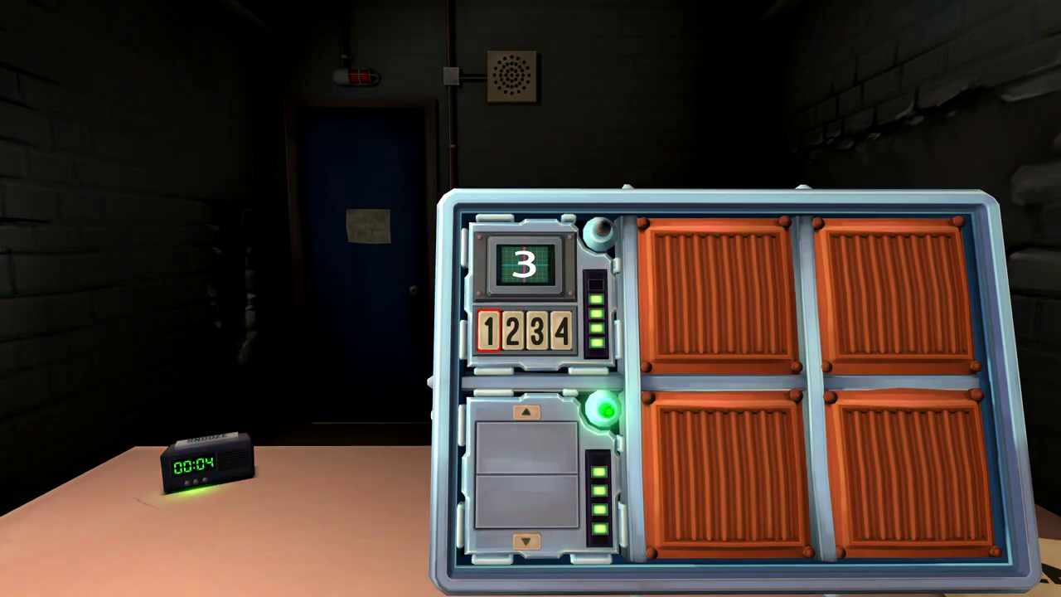
click(489, 330)
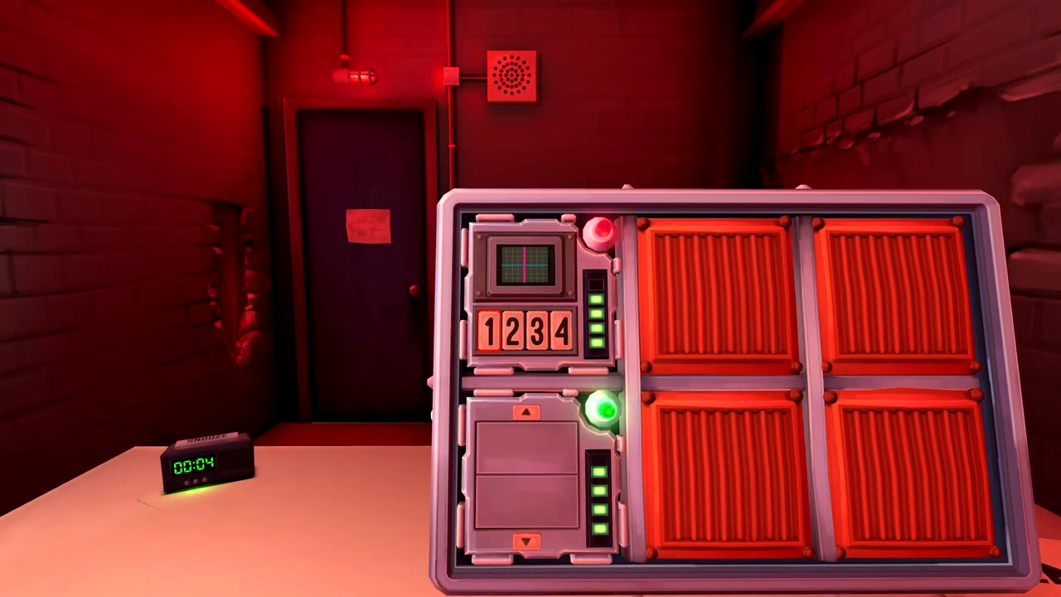